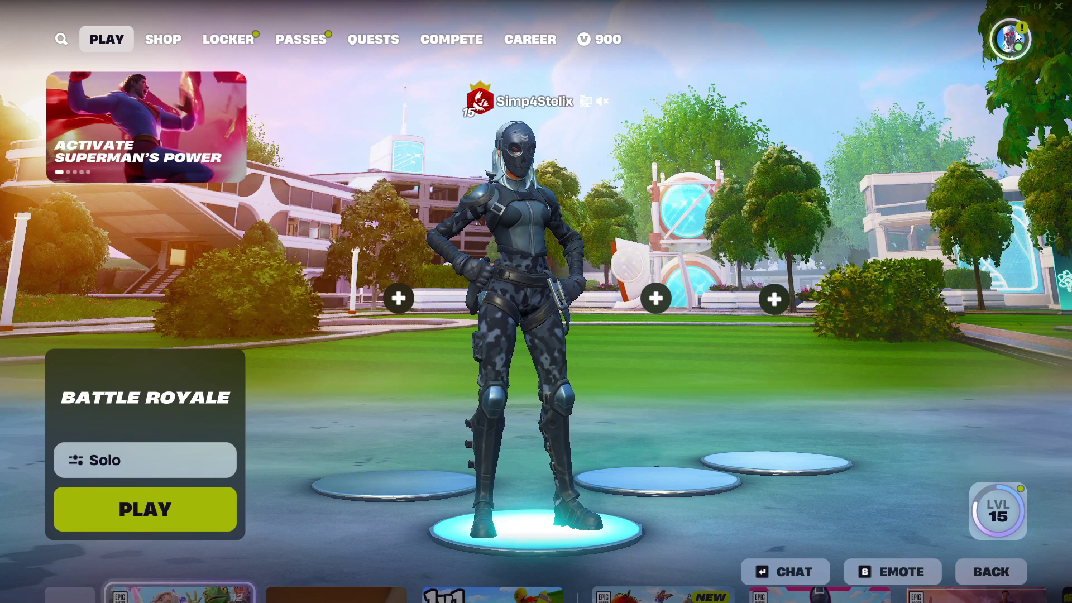
Step: Glance at Fortnite's keyboard bindings, leave the game, and open %localappdata% via Run
key("Escape")
left_click(735, 443)
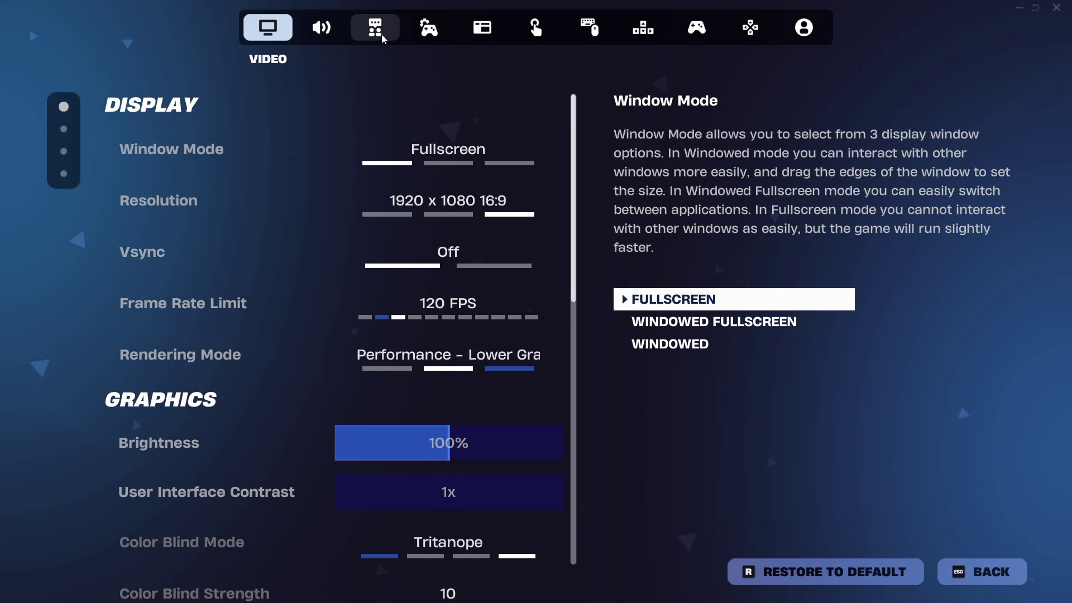
left_click(644, 28)
scroll(466, 262, "down", 2)
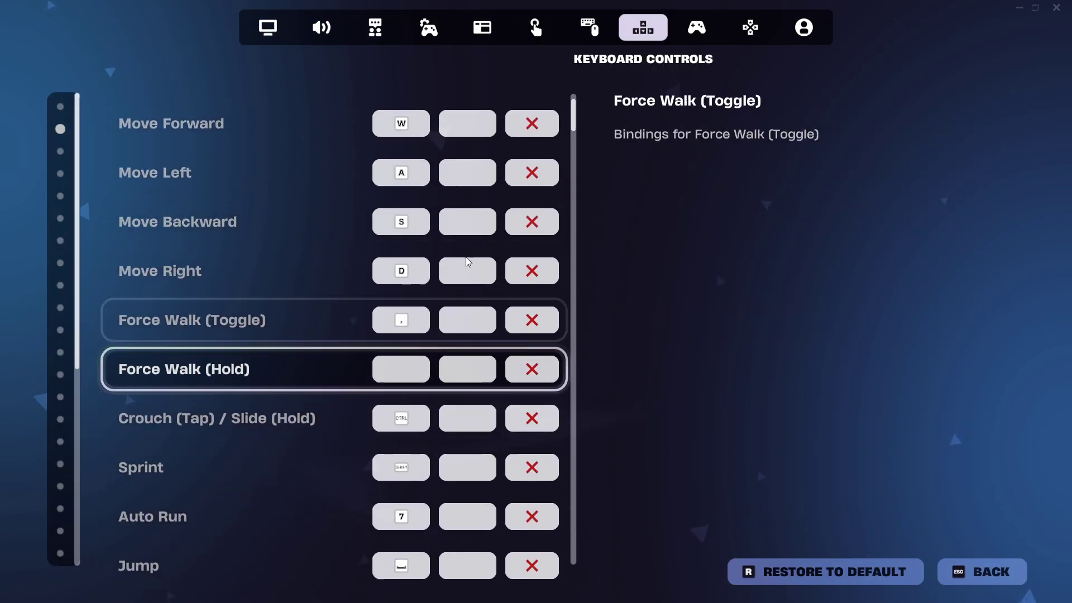
key("Escape")
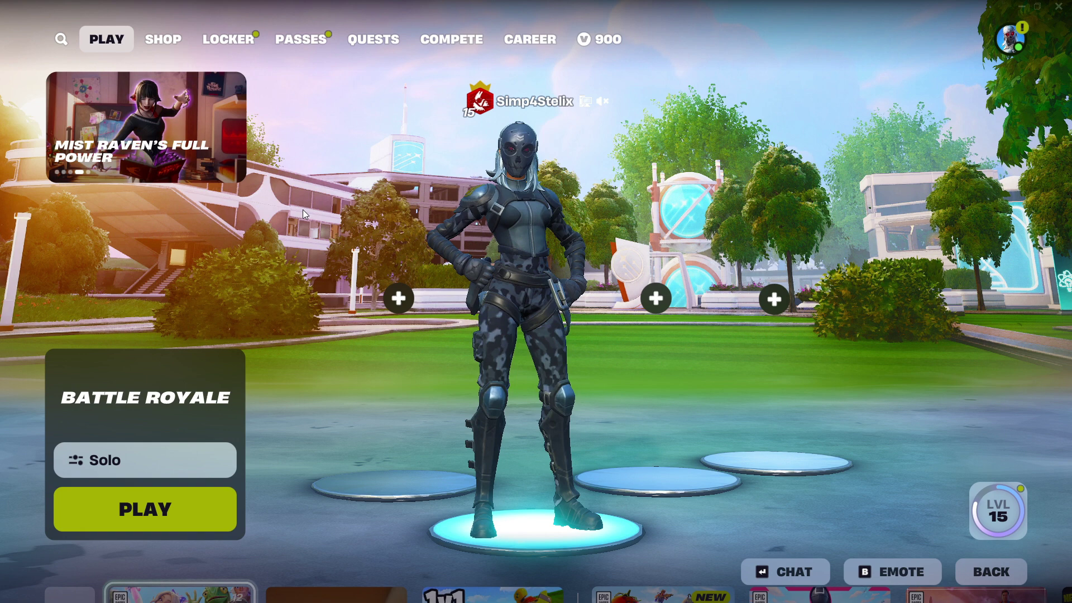
scroll(302, 209, "down", 2)
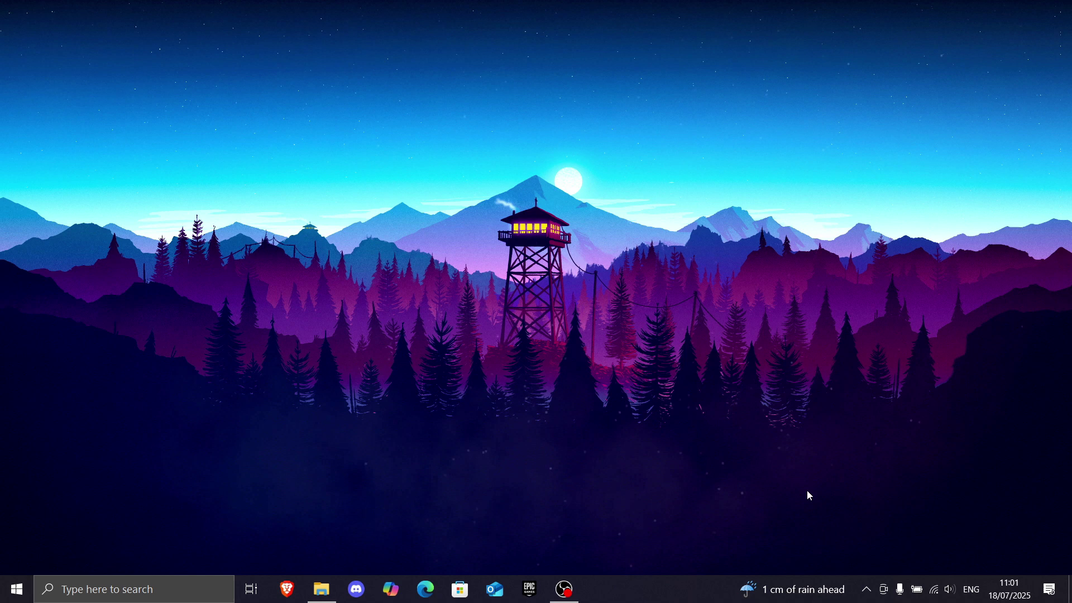
key("super+r")
type("%localappdata%")
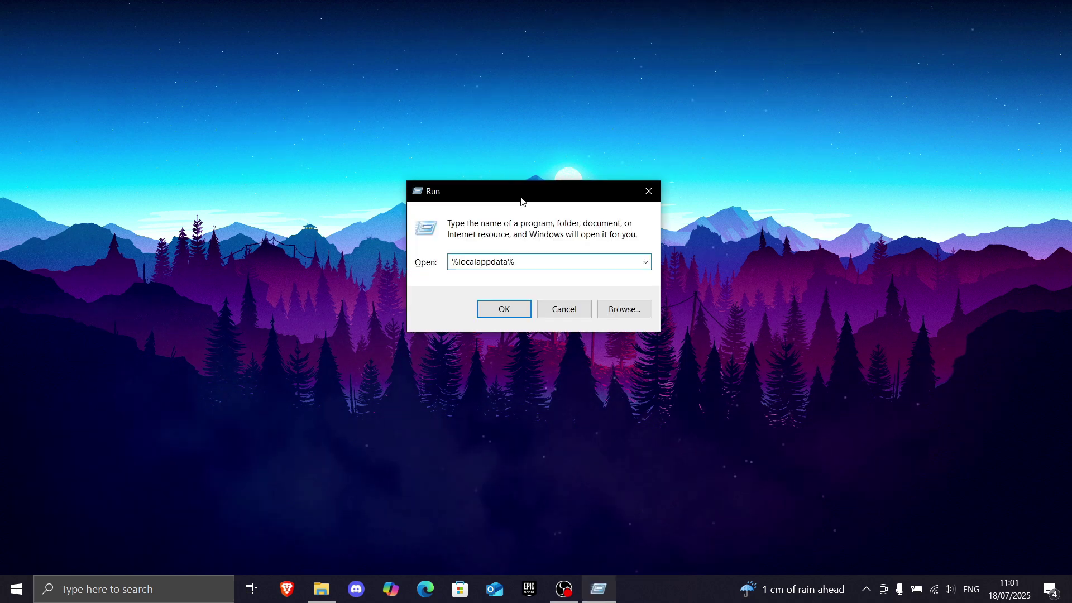
left_click(503, 308)
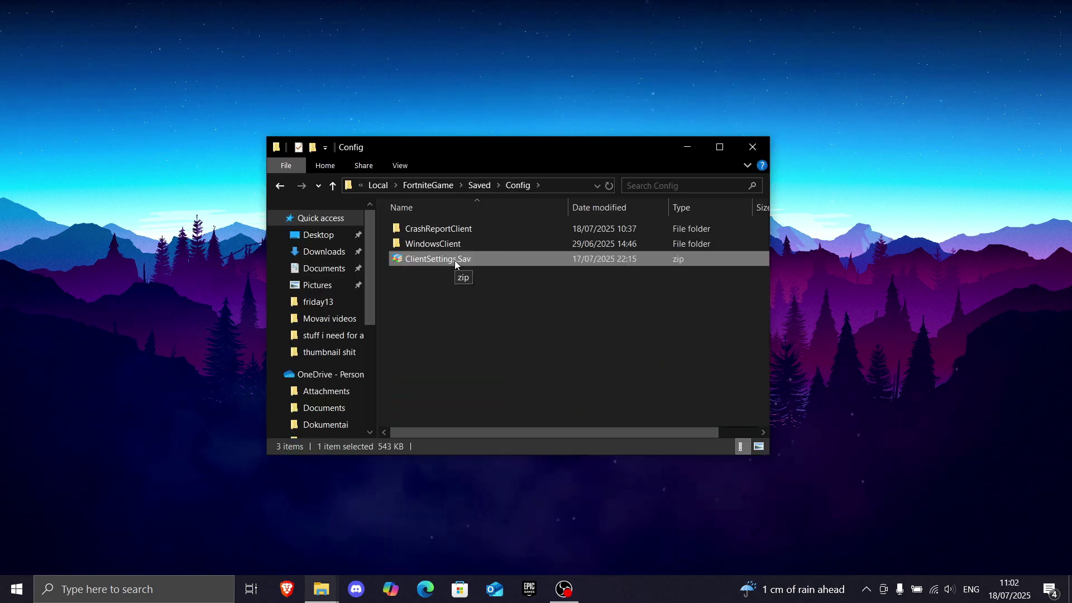
Step: Untick Read-only in ClientSettings.Sav's Properties, apply it, and close the window
right_click(455, 260)
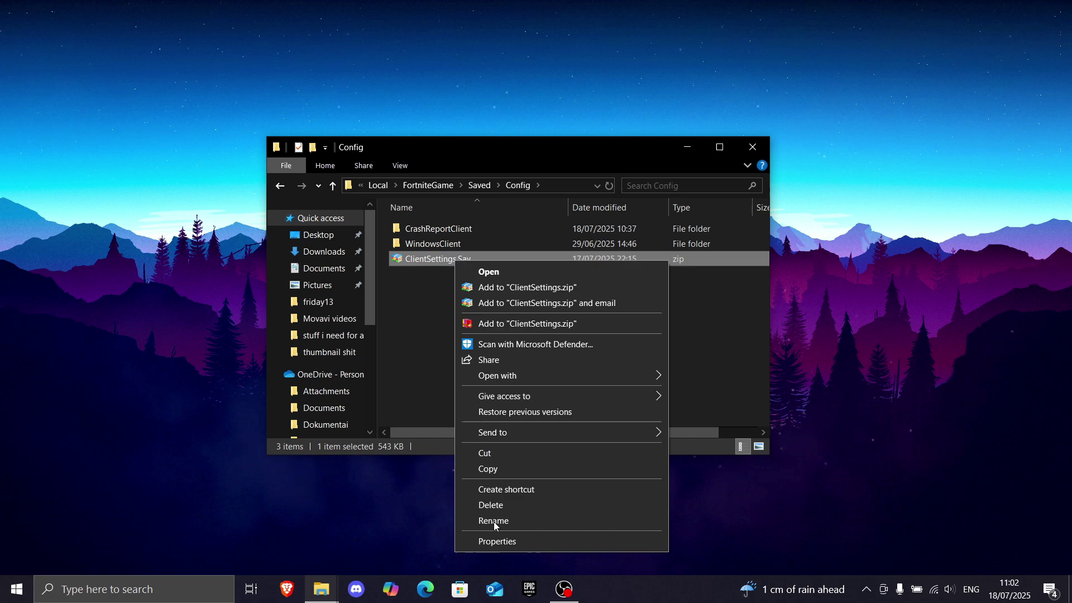
left_click(497, 541)
left_click(534, 480)
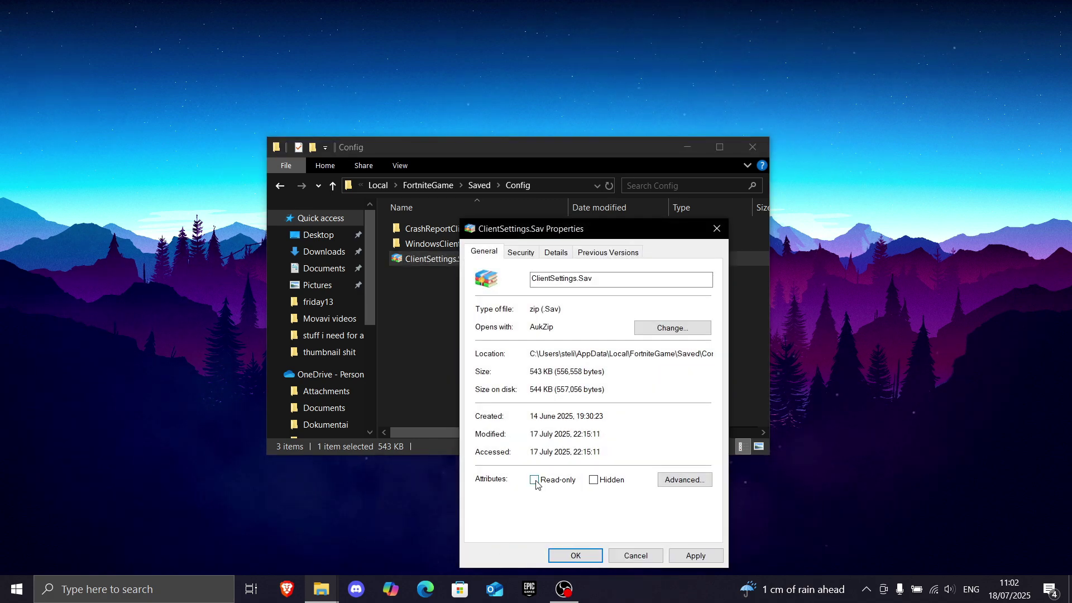
left_click(695, 556)
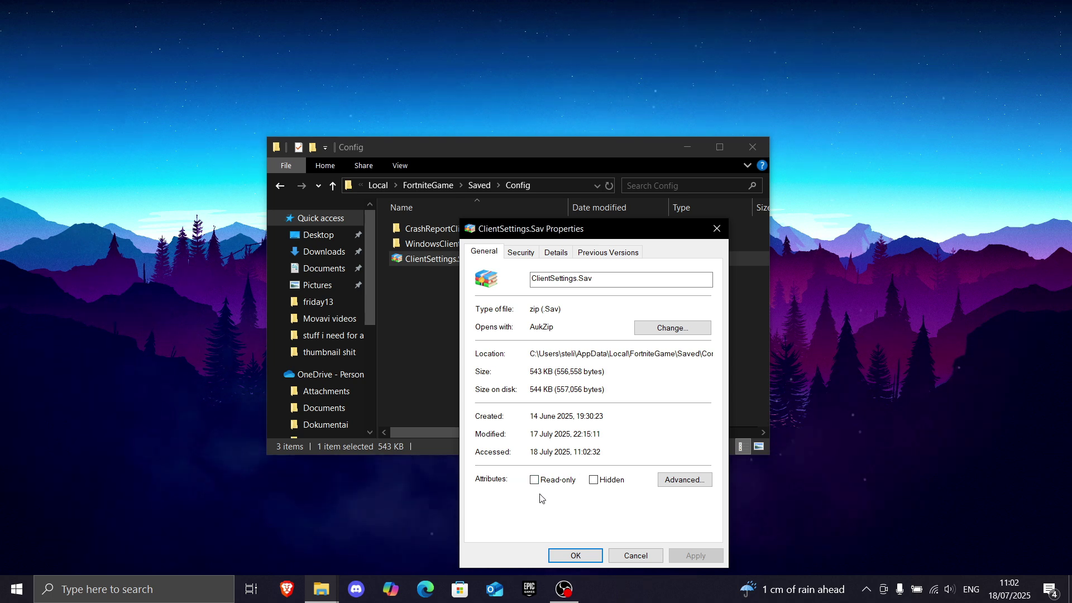
left_click(575, 555)
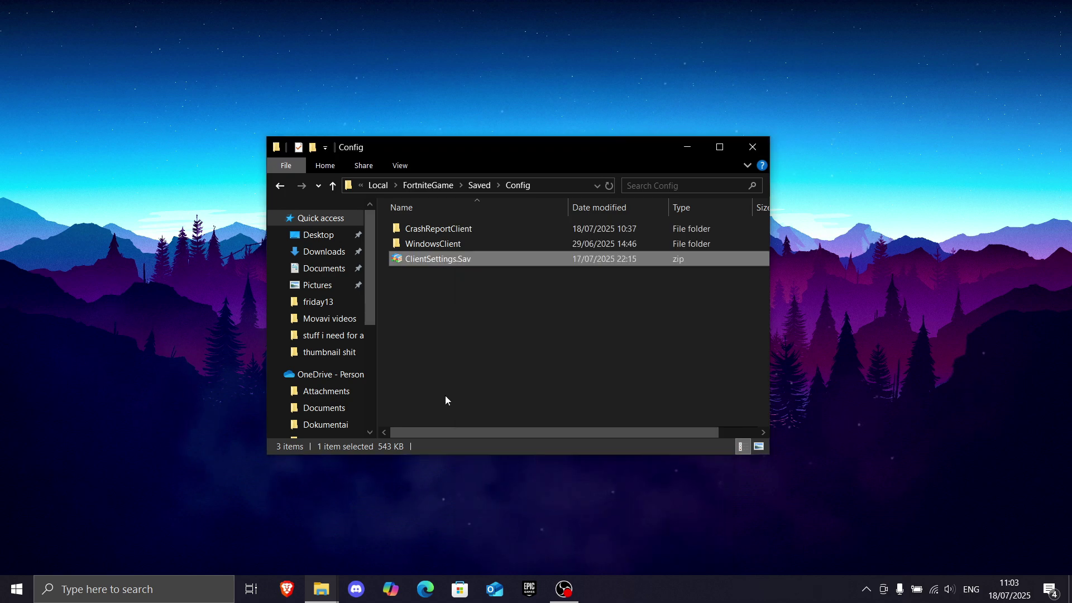
Step: Run Verify from Fortnite's Manage options in Epic Games Launcher, then show the desktop
left_click(542, 586)
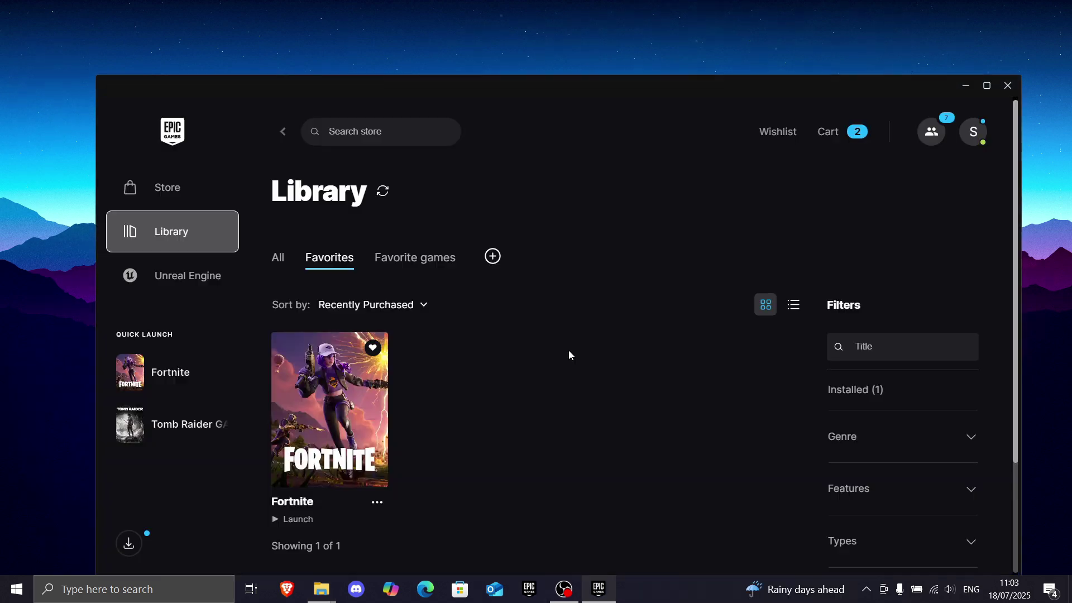
scroll(564, 350, "down", 1)
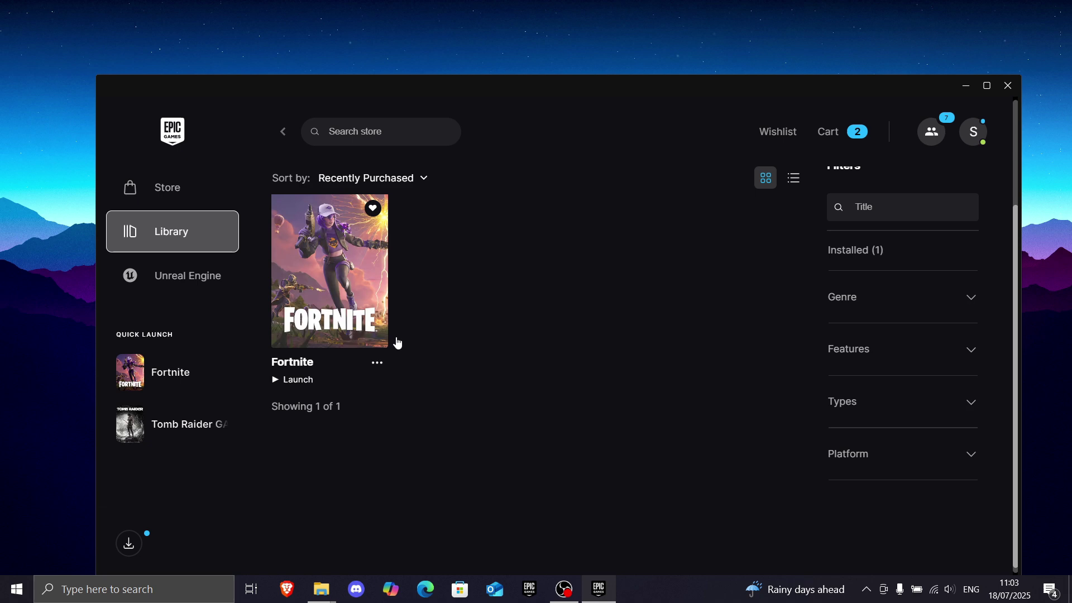
left_click(377, 364)
left_click(433, 453)
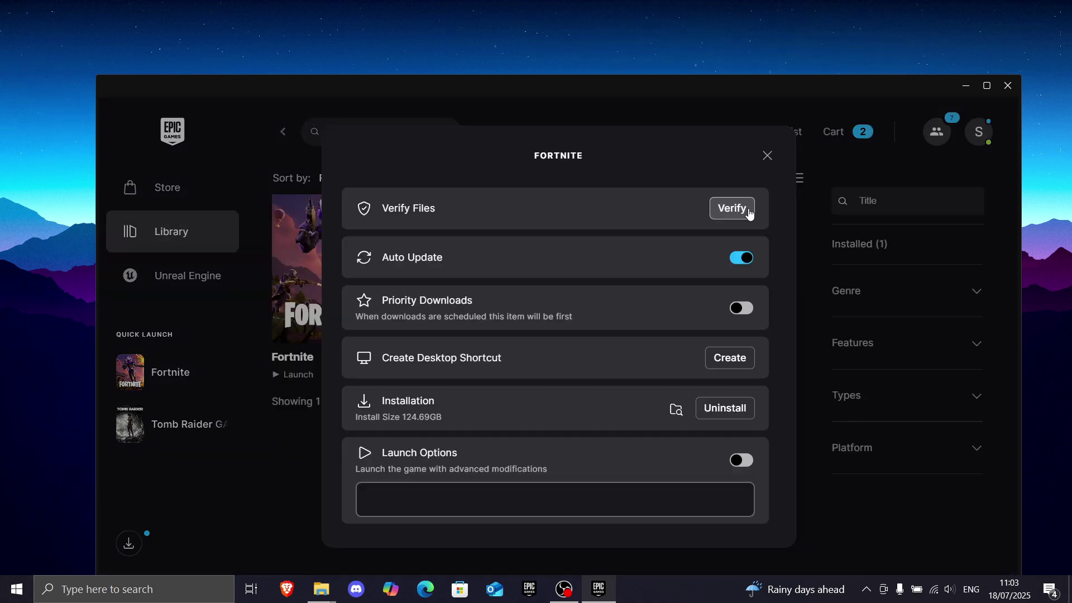
left_click(767, 156)
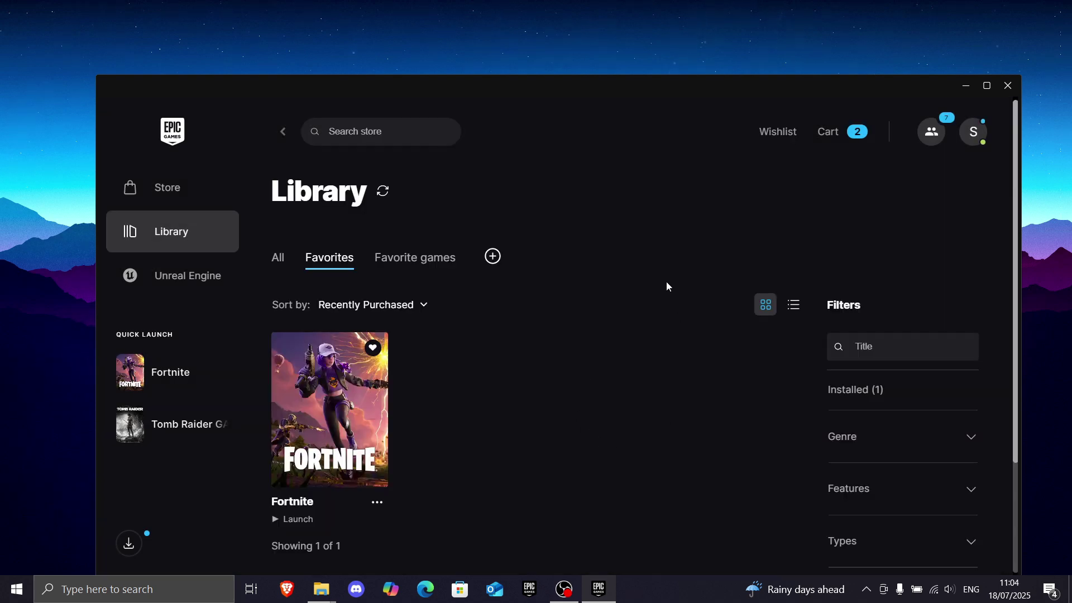
key("super+d")
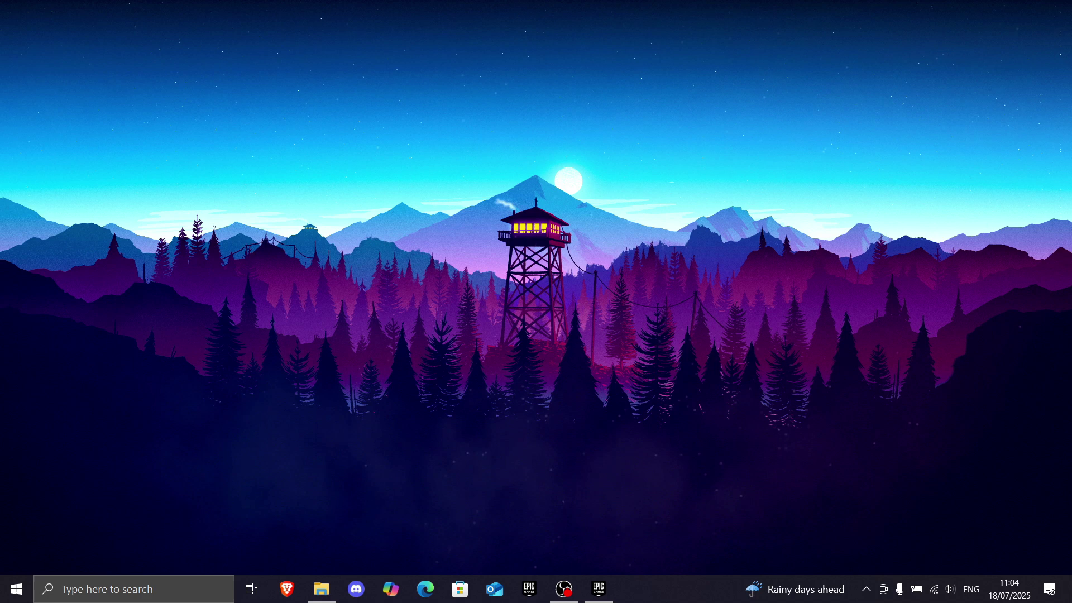